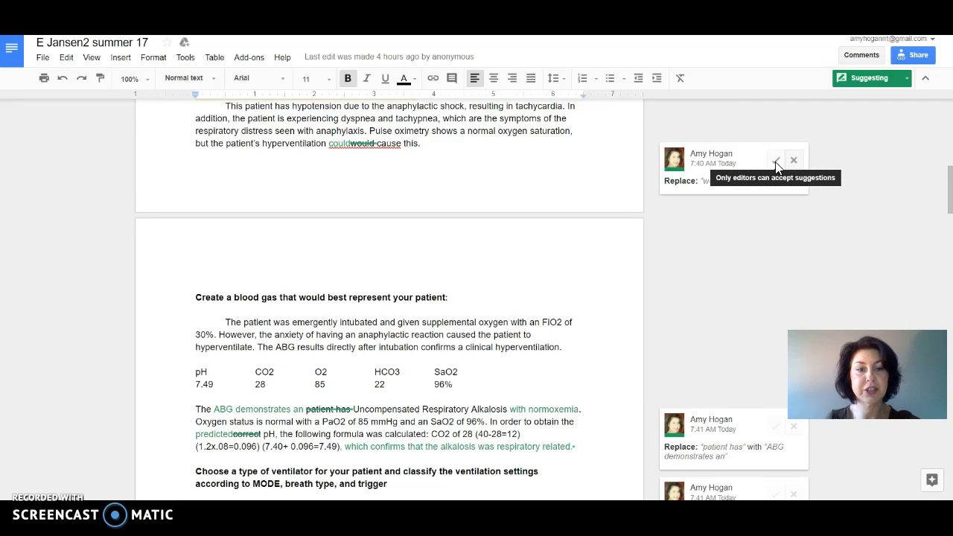
Step: Open the suggestion replacing "would" with "could" and examine its accept and reject options
{"action": "left_click", "coordinate": [776, 165]}
{"action": "left_click", "coordinate": [760, 167]}
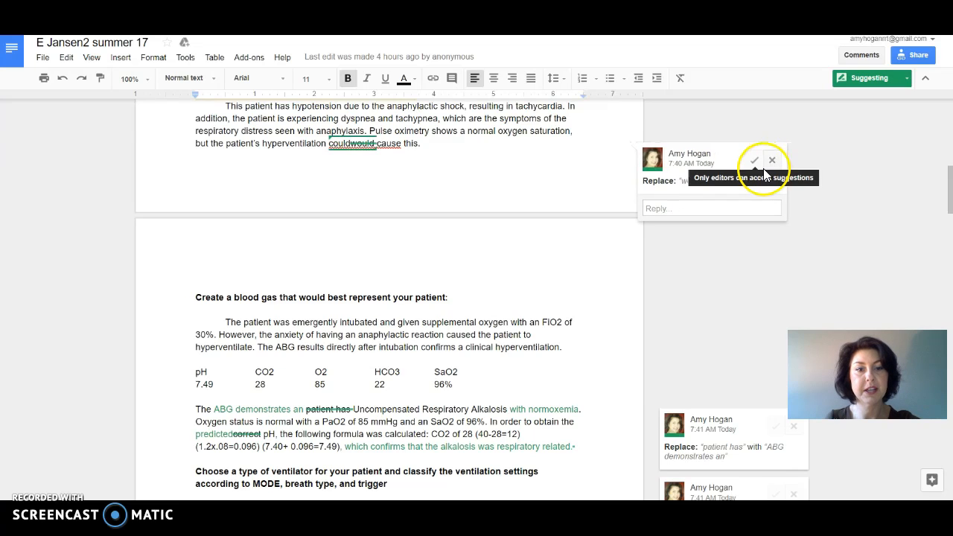
{"action": "left_click", "coordinate": [767, 167]}
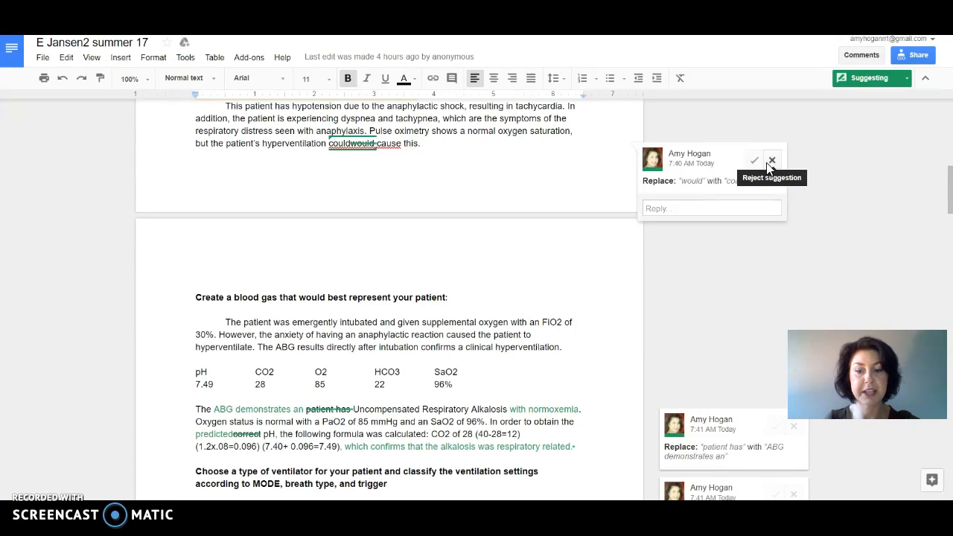
{"action": "left_click", "coordinate": [818, 229]}
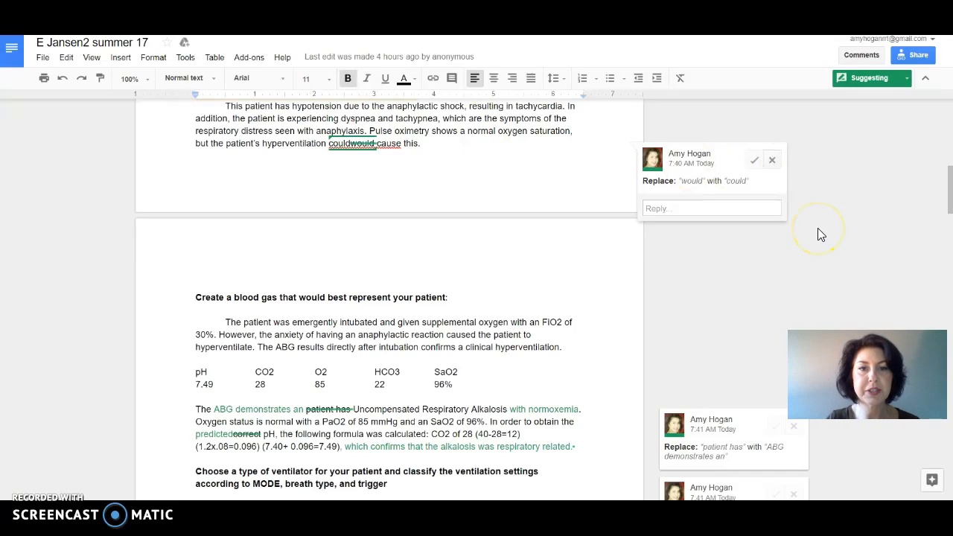
Step: Suggest deleting the word "normal" before "oxygen saturation" in the hypotension paragraph
{"action": "left_click", "coordinate": [497, 131]}
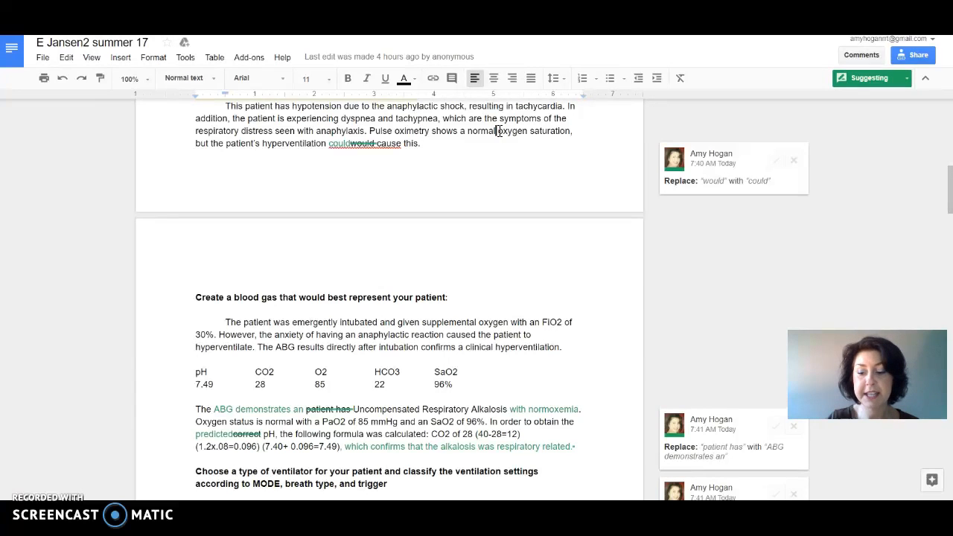
{"action": "key", "text": "BackSpace"}
{"action": "key", "text": "BackSpace"}
{"action": "key", "text": "BackSpace"}
{"action": "key", "text": "BackSpace"}
{"action": "key", "text": "BackSpace"}
{"action": "key", "text": "BackSpace"}
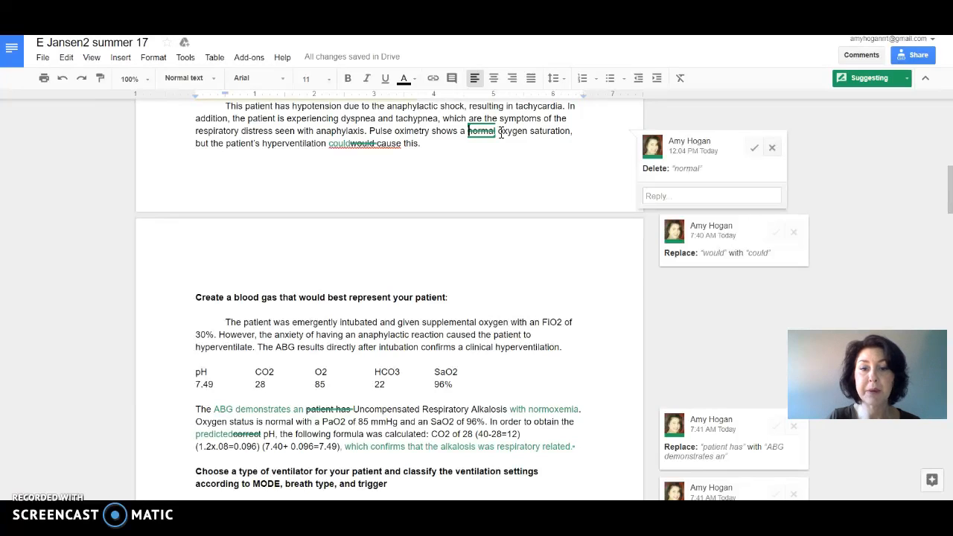
Step: Suggest inserting the sample text "asjdkfjsdlfkjlskdfjs" before "oxygen saturation" and undo the latest edits
{"action": "left_click", "coordinate": [500, 131]}
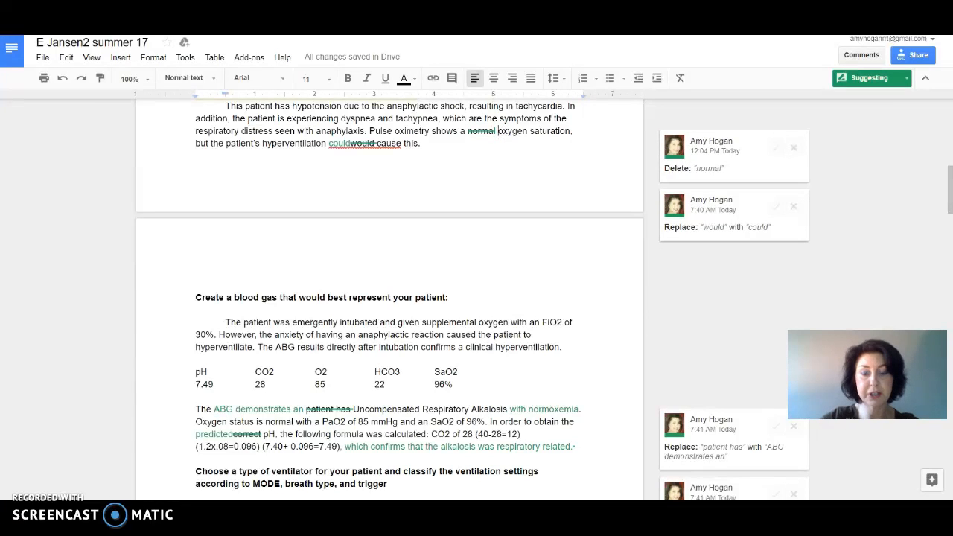
{"action": "type", "text": "asjd"}
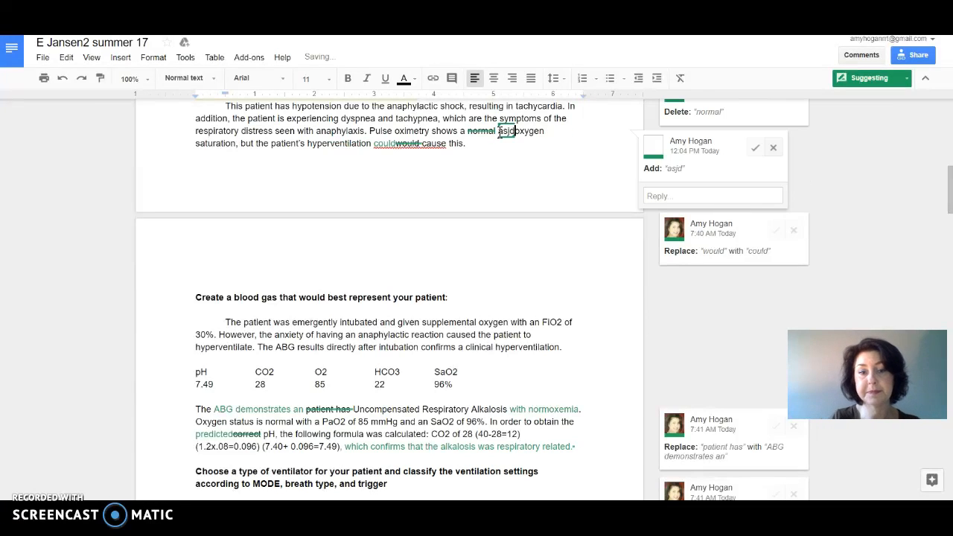
{"action": "type", "text": "kfjsdlfkjlskdfjsoxygen saturation, but the patient’s hyperventilation couldwould cause this."}
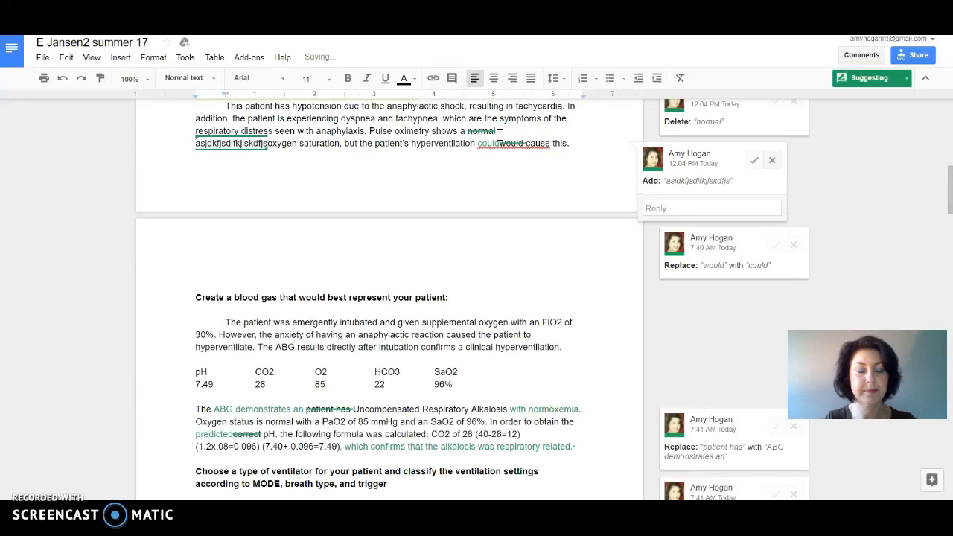
{"action": "key", "text": "ctrl+z"}
{"action": "key", "text": "ctrl+z"}
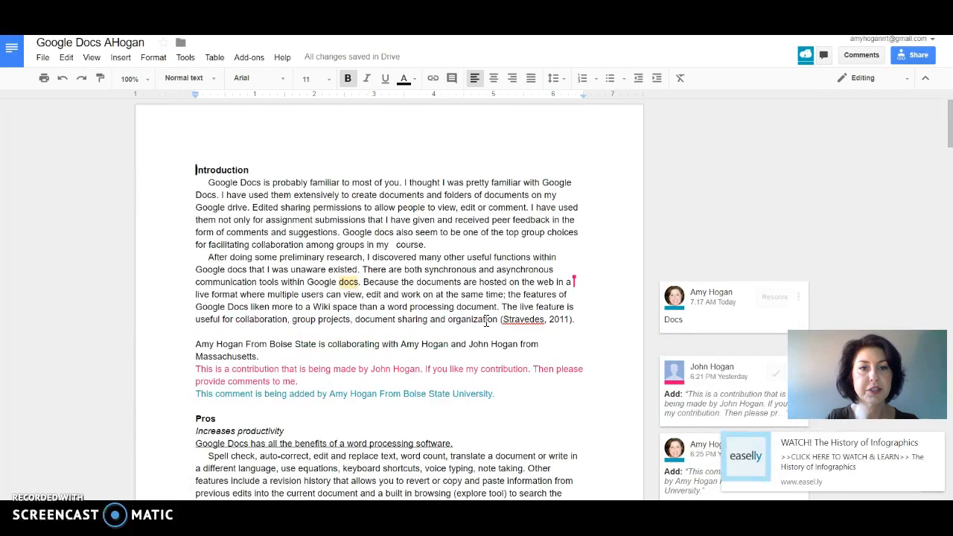
Step: View the document's revision history with its dated versions and contributors, and return to the document
{"action": "left_click", "coordinate": [481, 313]}
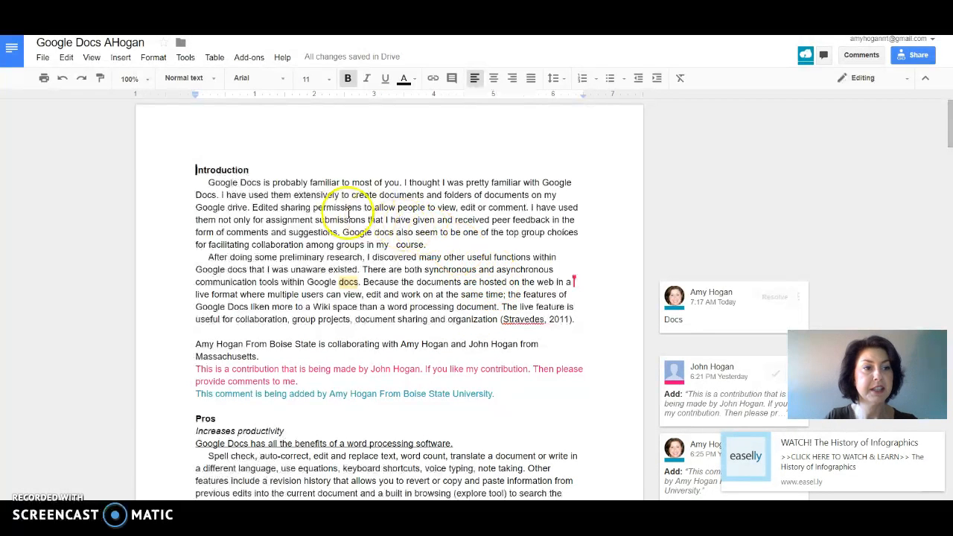
{"action": "left_click", "coordinate": [42, 57]}
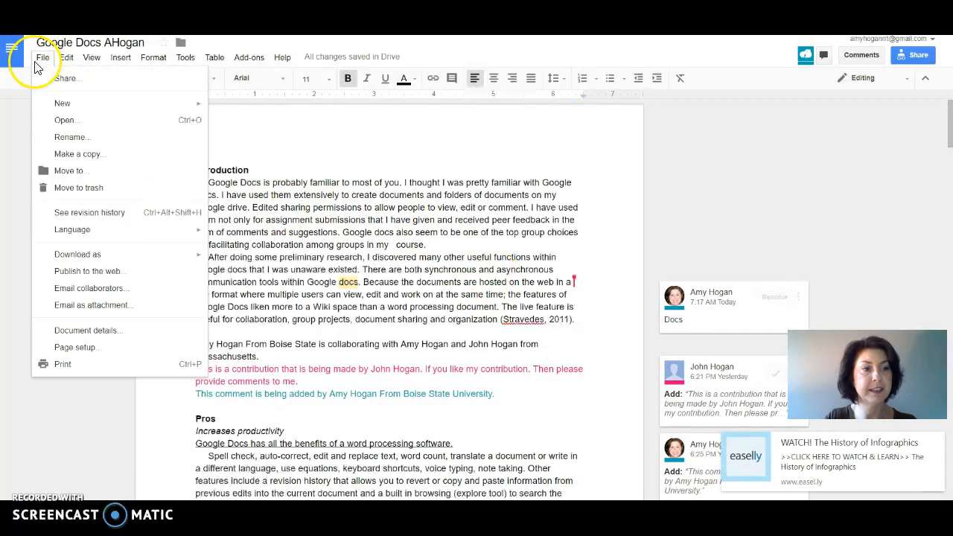
{"action": "left_click", "coordinate": [84, 214]}
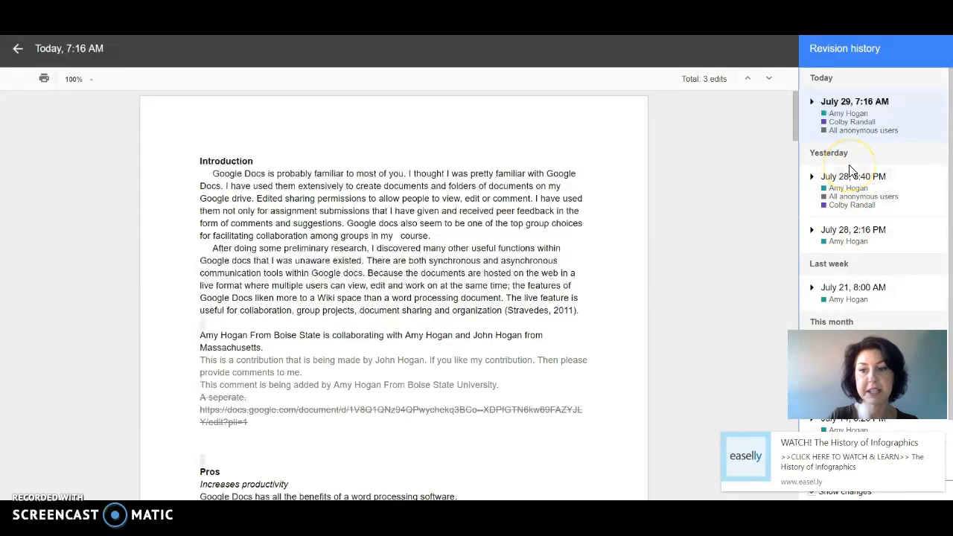
{"action": "left_click", "coordinate": [19, 57]}
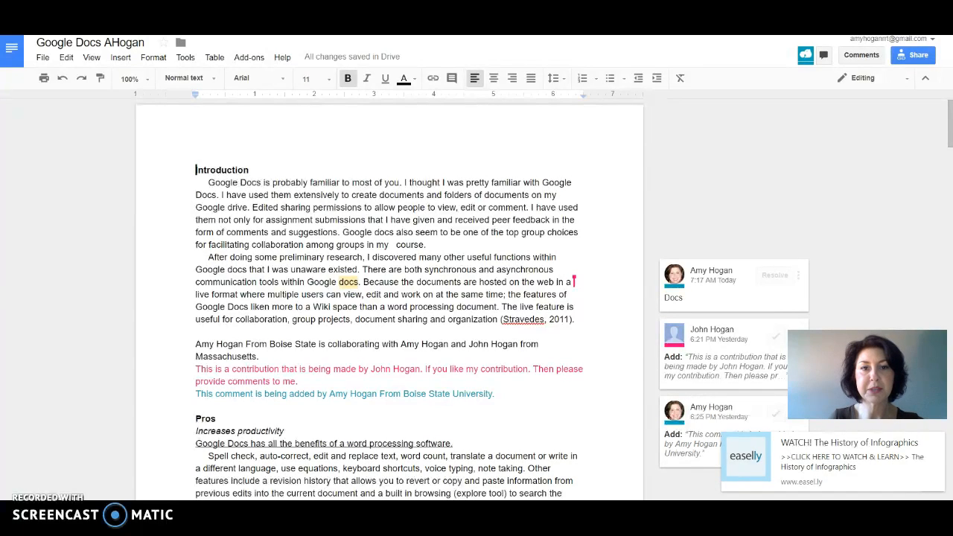
Step: Add the comment "dfsdf" to the "Introduction" heading
{"action": "left_click", "coordinate": [123, 59]}
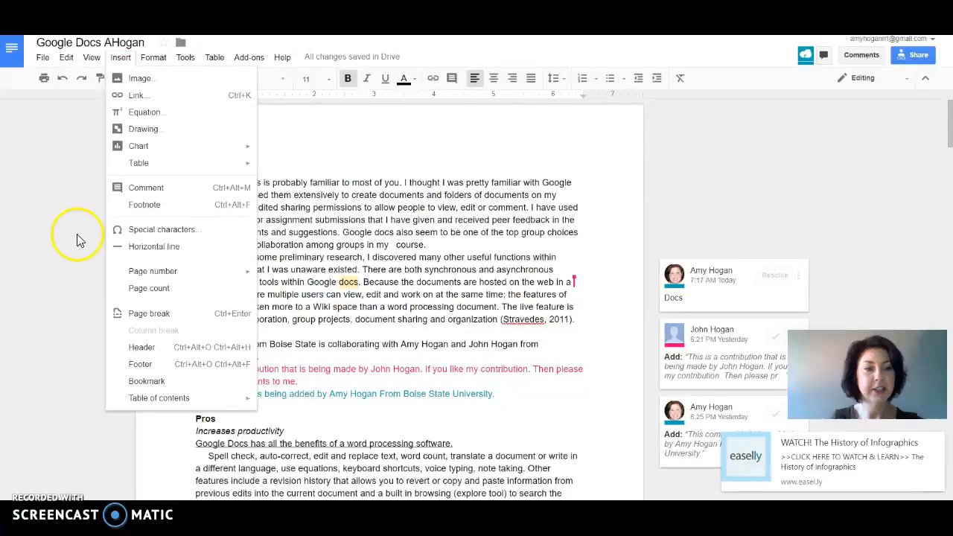
{"action": "left_click", "coordinate": [159, 187]}
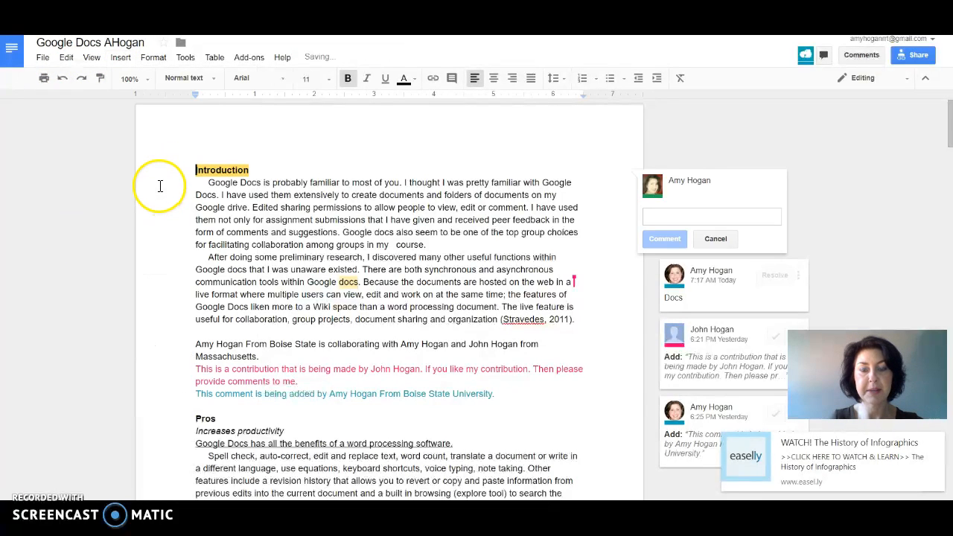
{"action": "type", "text": "dfsdf"}
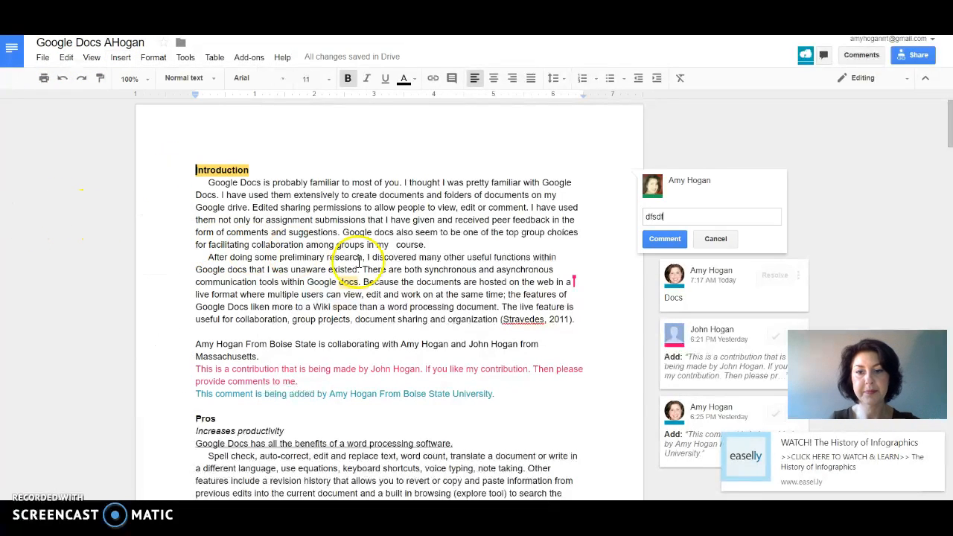
{"action": "left_click", "coordinate": [665, 238]}
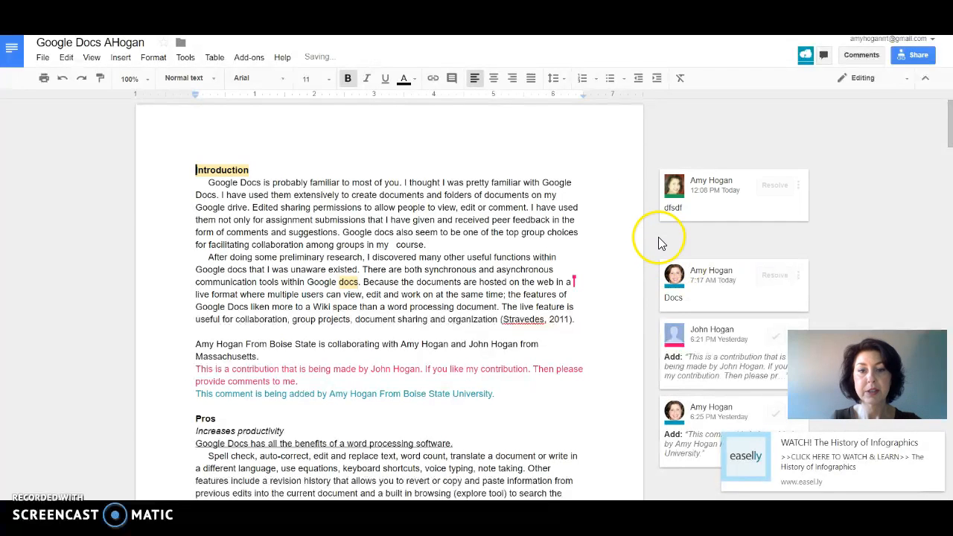
Step: Add two more comments, "sdfsdf" and "sdfdsf", to the "Introduction" heading
{"action": "left_click", "coordinate": [452, 80]}
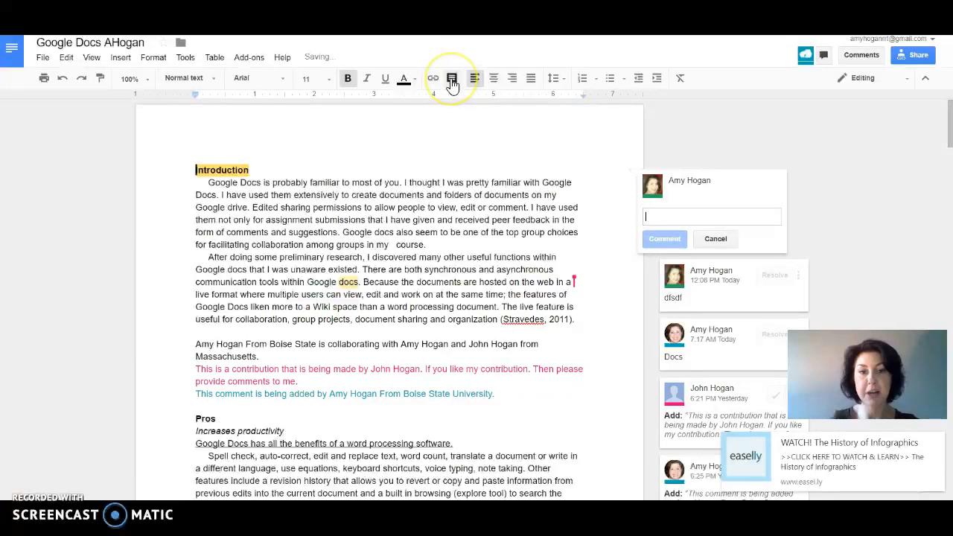
{"action": "type", "text": "sdfsdf"}
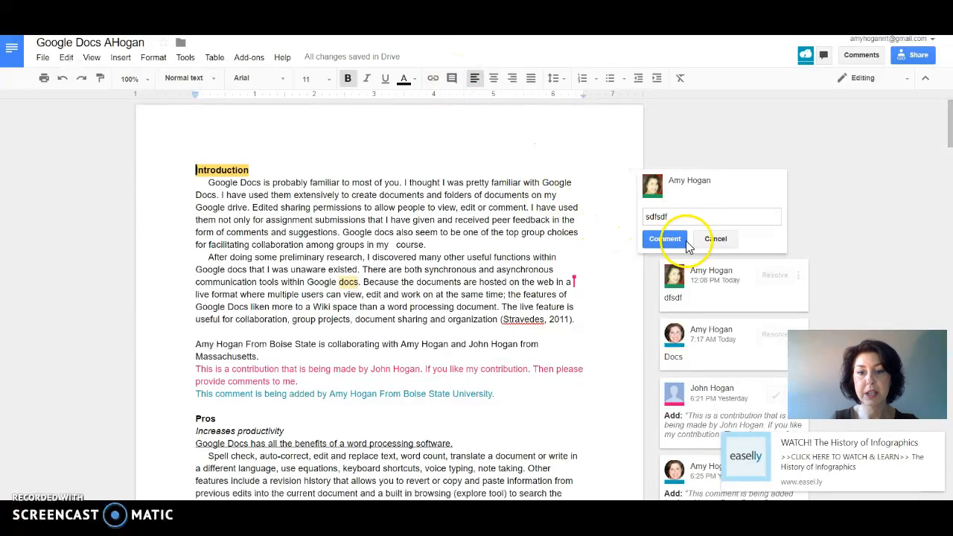
{"action": "left_click", "coordinate": [651, 248]}
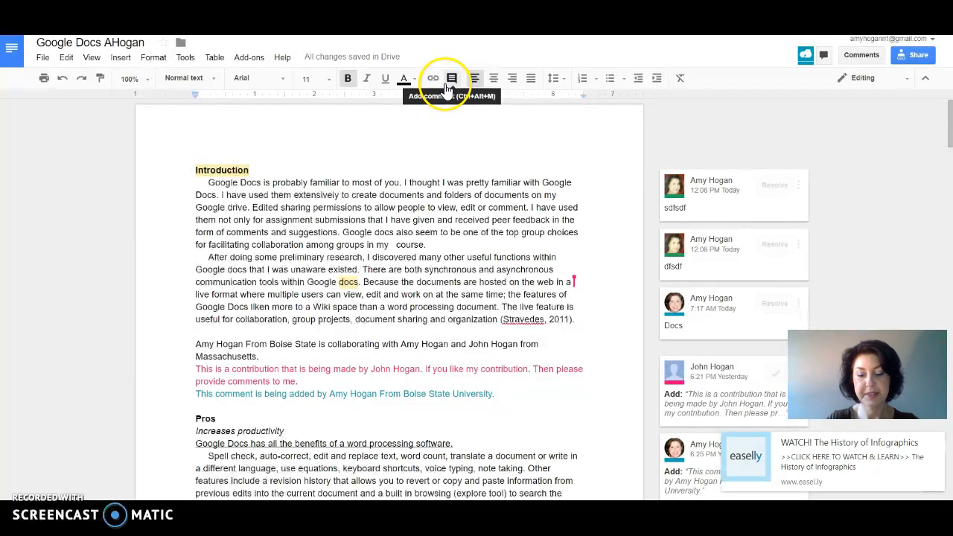
{"action": "left_click", "coordinate": [450, 81]}
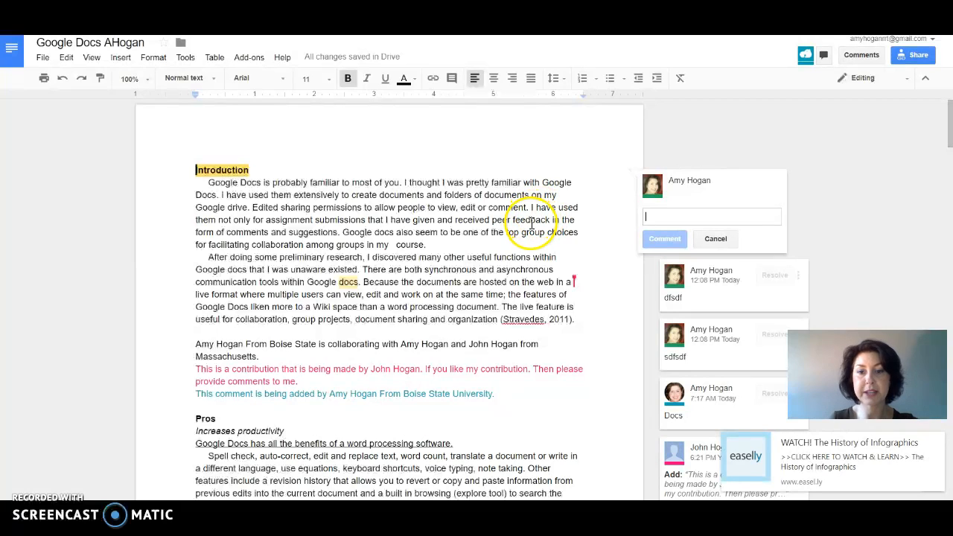
{"action": "type", "text": "sdfdsf"}
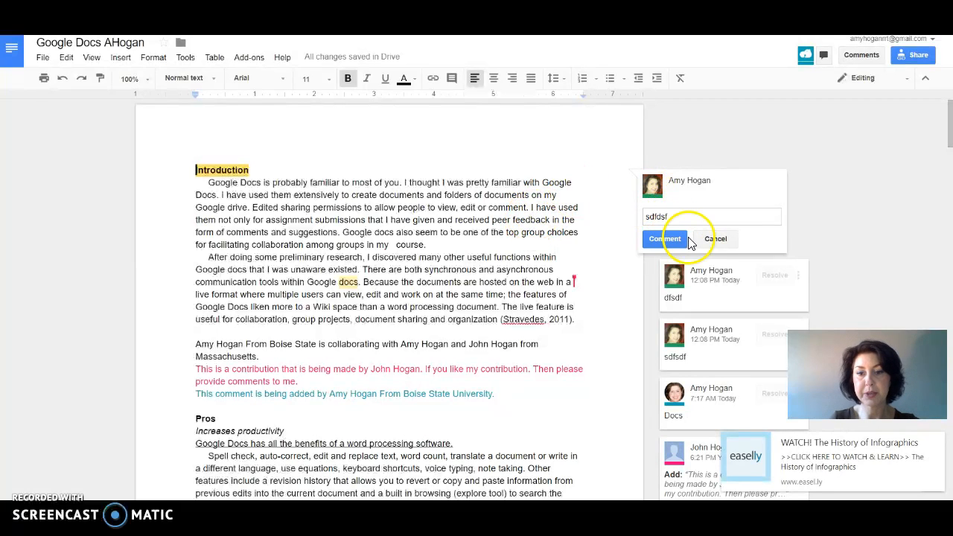
{"action": "left_click", "coordinate": [681, 243]}
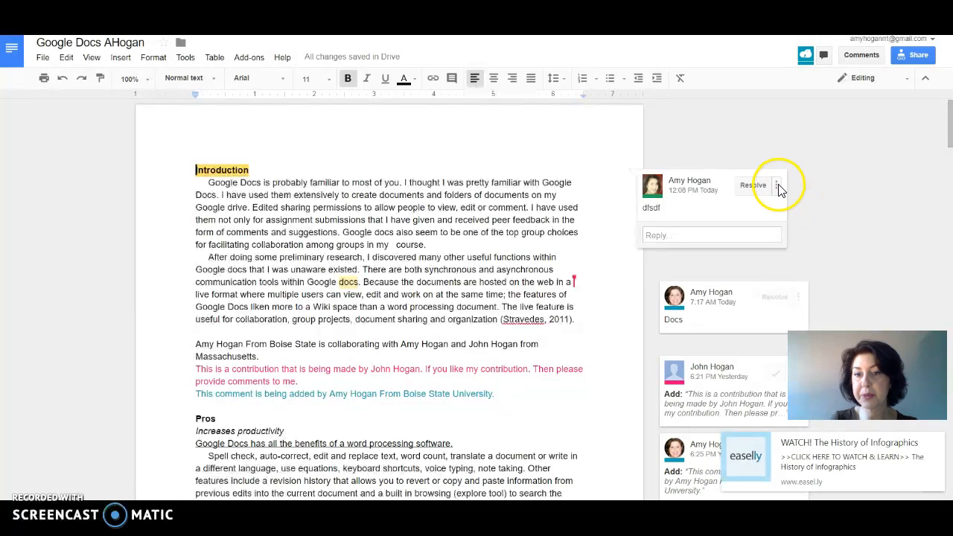
Step: Edit the "dfsdf" comment to read "dfsdfdsd", view its direct link, and close the comment editor
{"action": "left_click", "coordinate": [779, 187]}
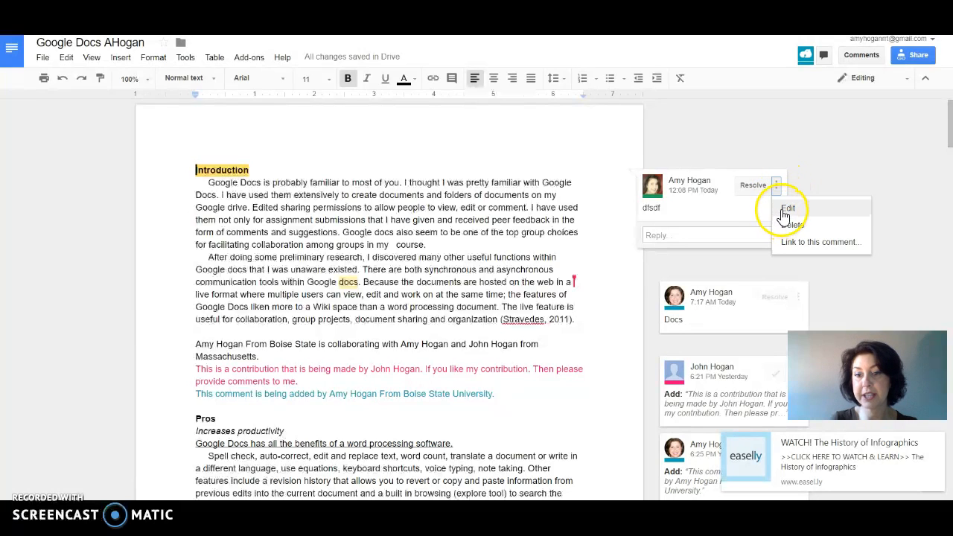
{"action": "left_click", "coordinate": [786, 209]}
{"action": "type", "text": "dsd"}
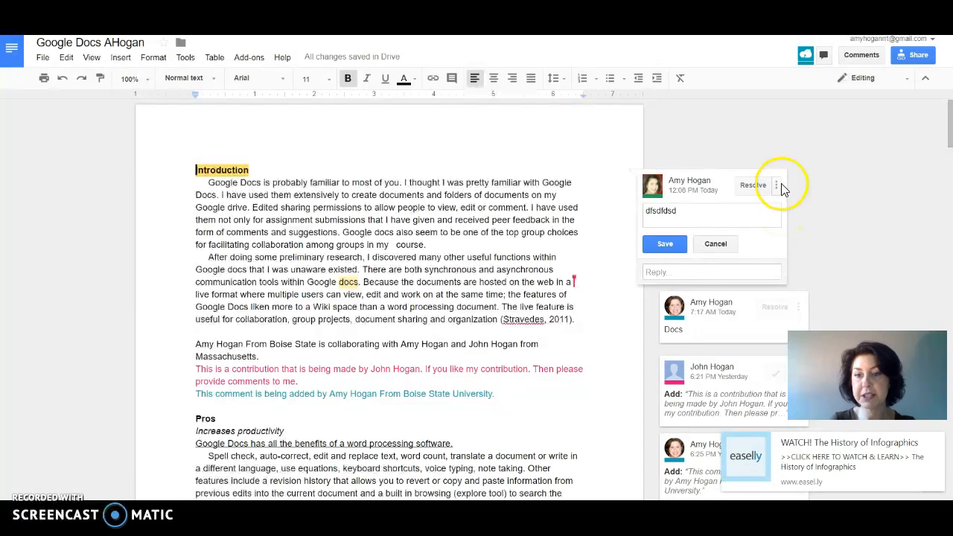
{"action": "left_click", "coordinate": [778, 186]}
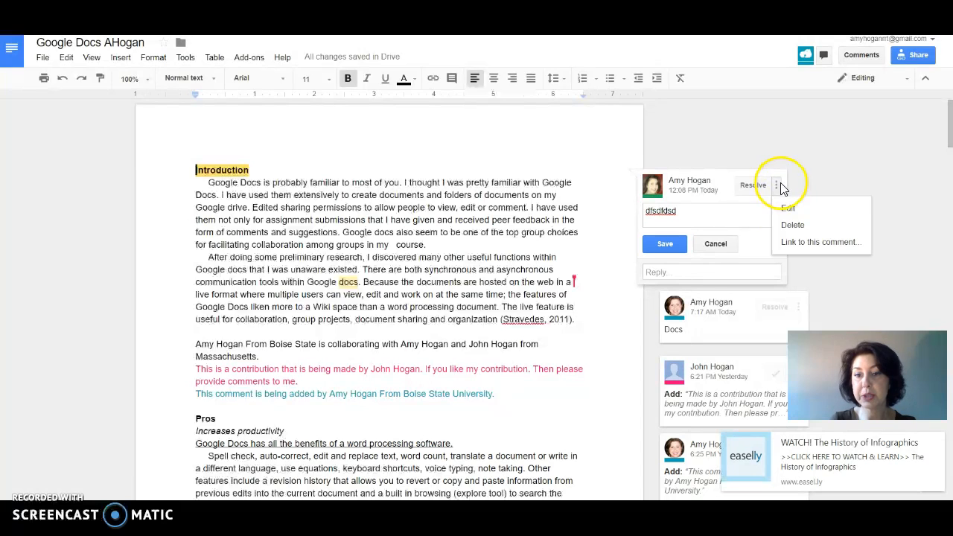
{"action": "left_click", "coordinate": [793, 250]}
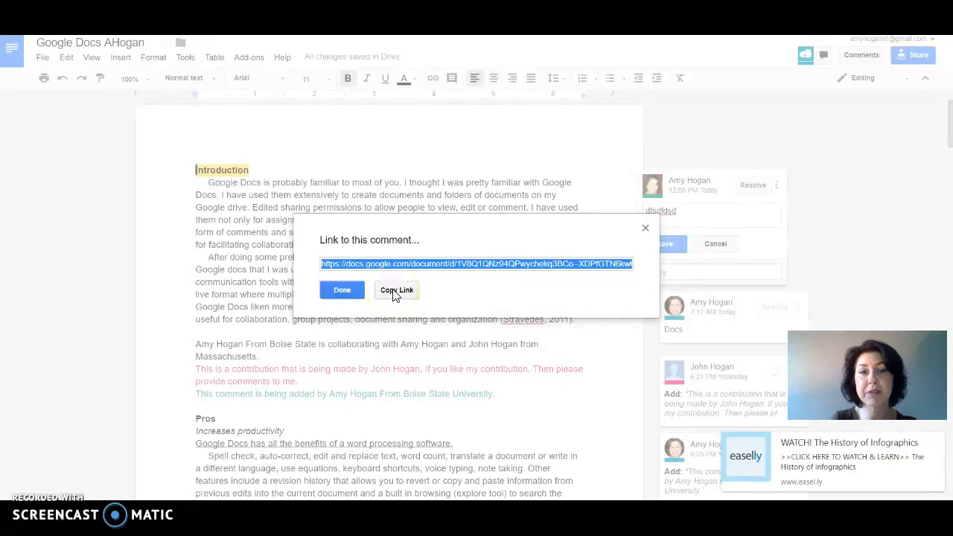
{"action": "left_click", "coordinate": [346, 291]}
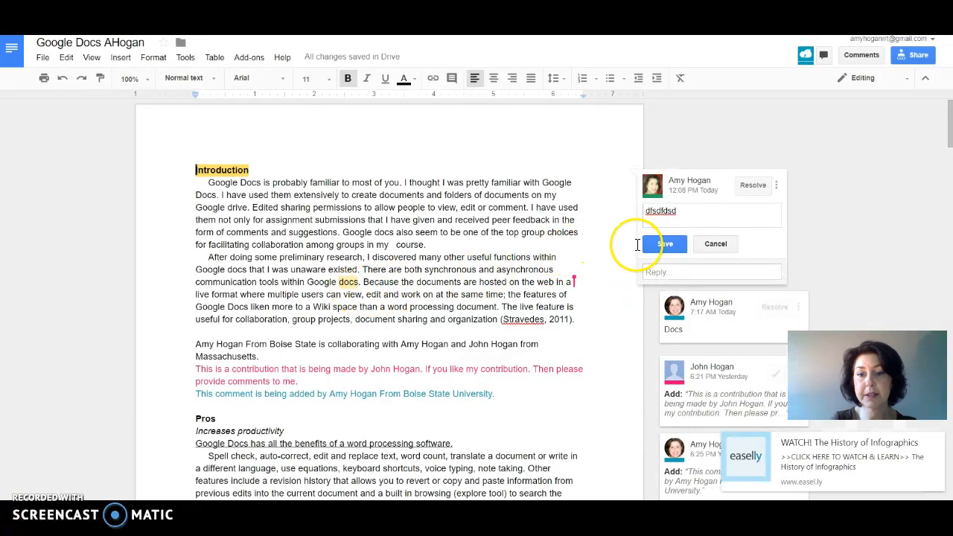
{"action": "left_click", "coordinate": [689, 246]}
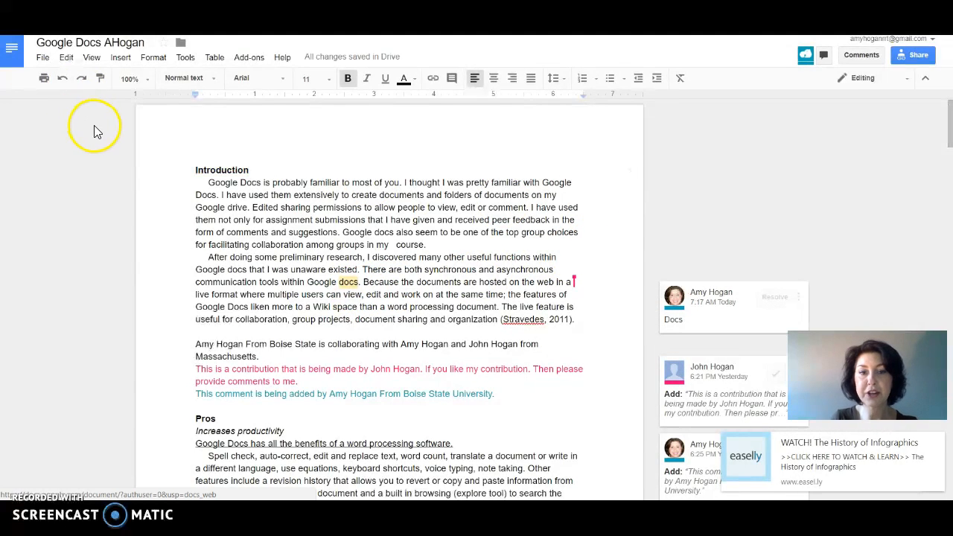
Step: Add a comment to the "Introduction" heading mentioning a collaborator's e-mail with the text "sdjfksdjfskldjfskldjfsdkljfsdj", and assign it to that person
{"action": "left_click", "coordinate": [451, 79]}
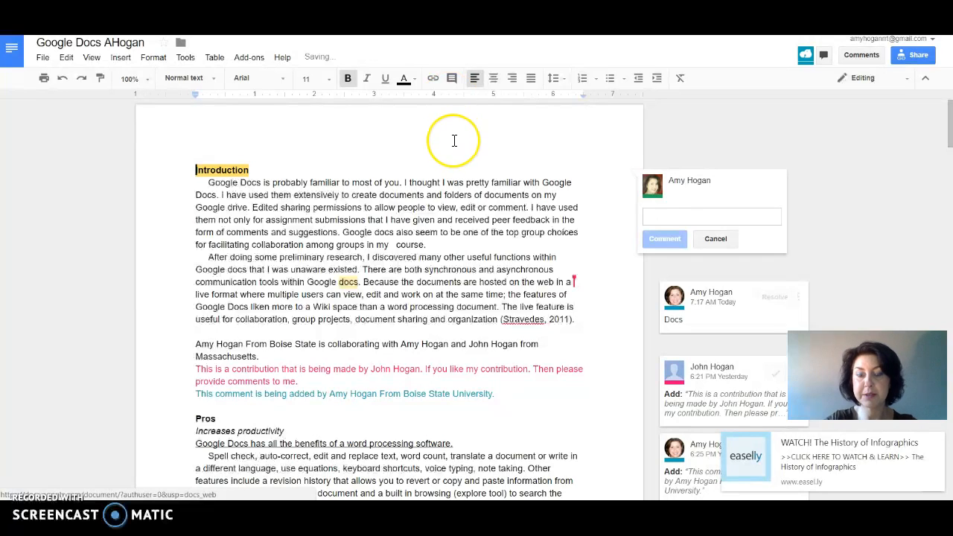
{"action": "type", "text": "+"}
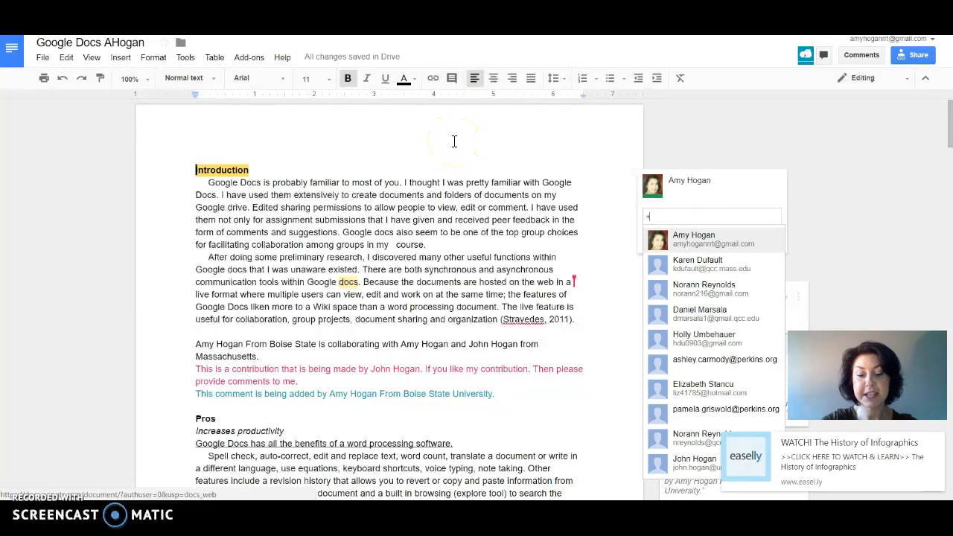
{"action": "type", "text": "cr"}
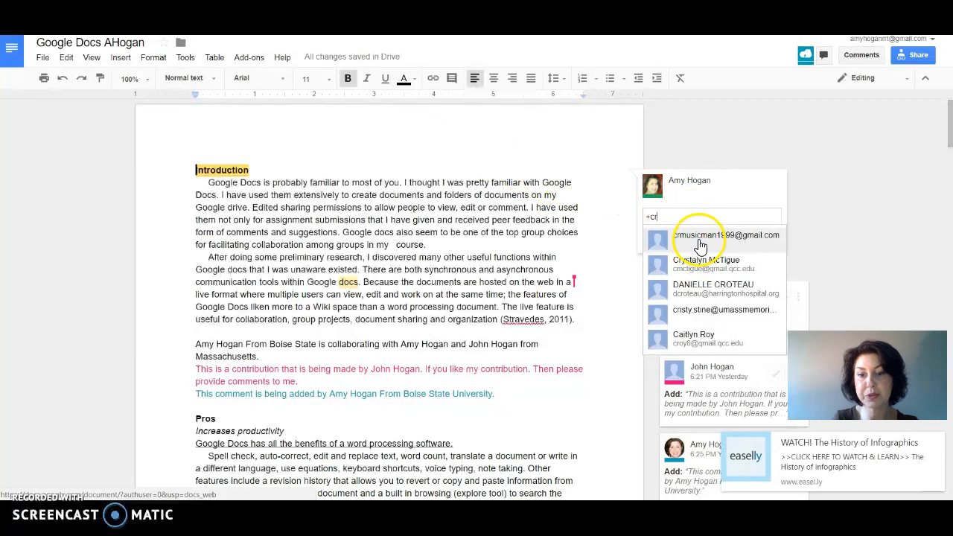
{"action": "left_click", "coordinate": [700, 242]}
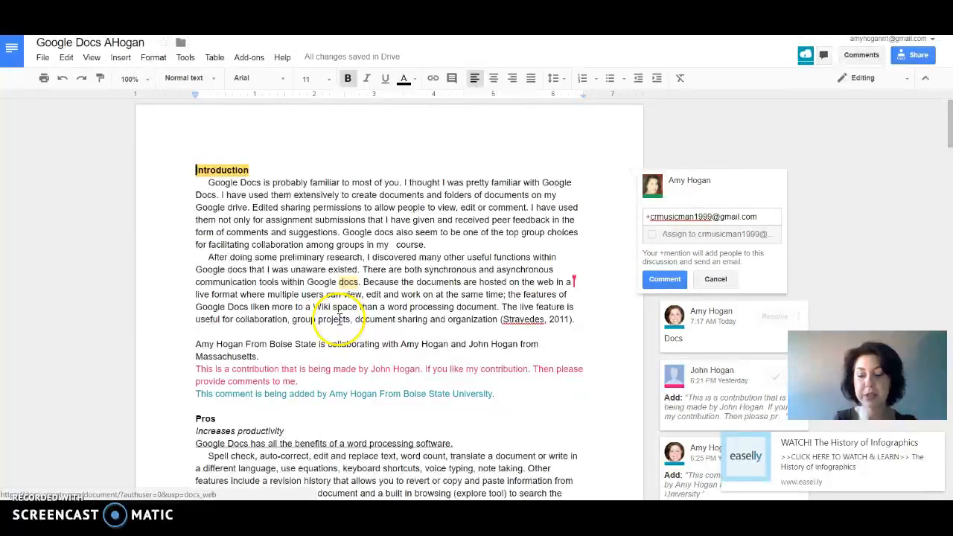
{"action": "type", "text": "sdjfksdjfskldjfskldjfsdkljfsdj"}
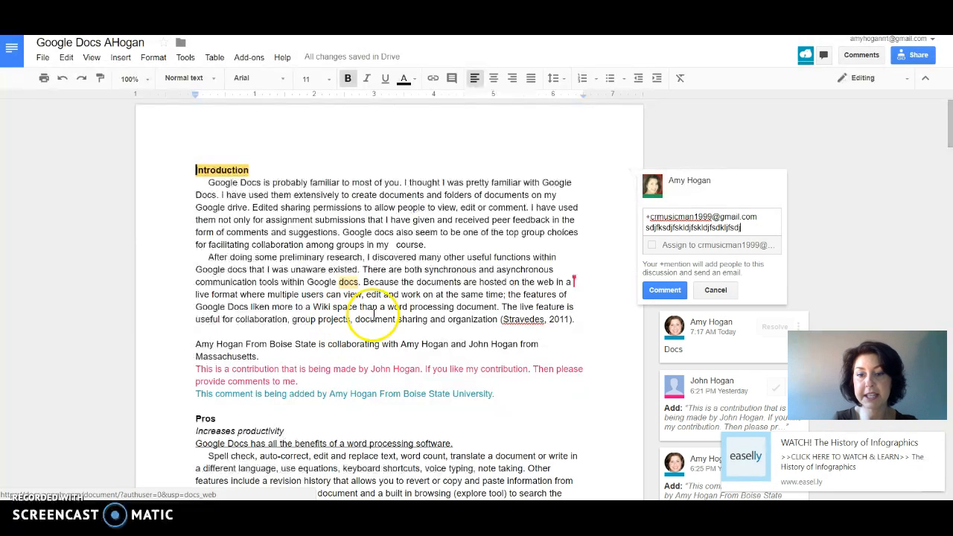
{"action": "left_click", "coordinate": [653, 247]}
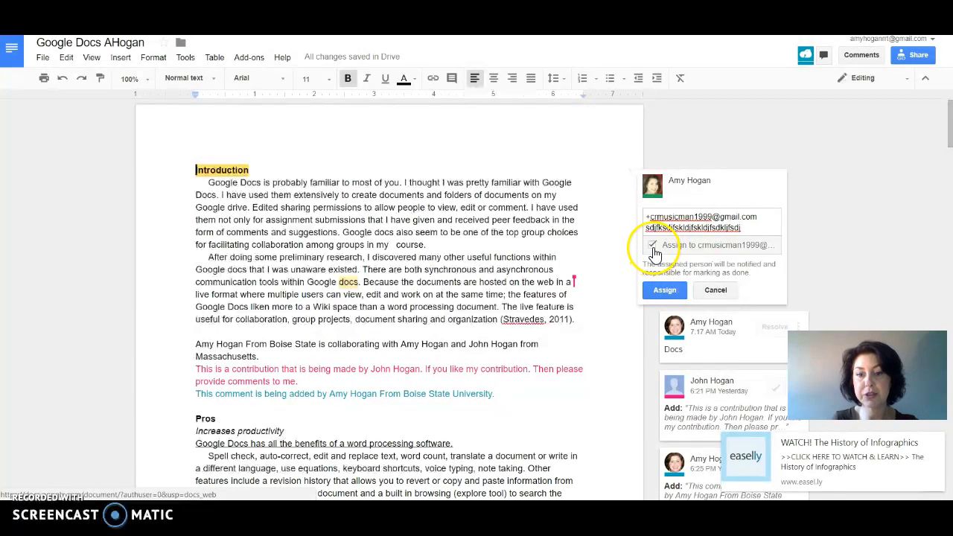
{"action": "left_click", "coordinate": [653, 290]}
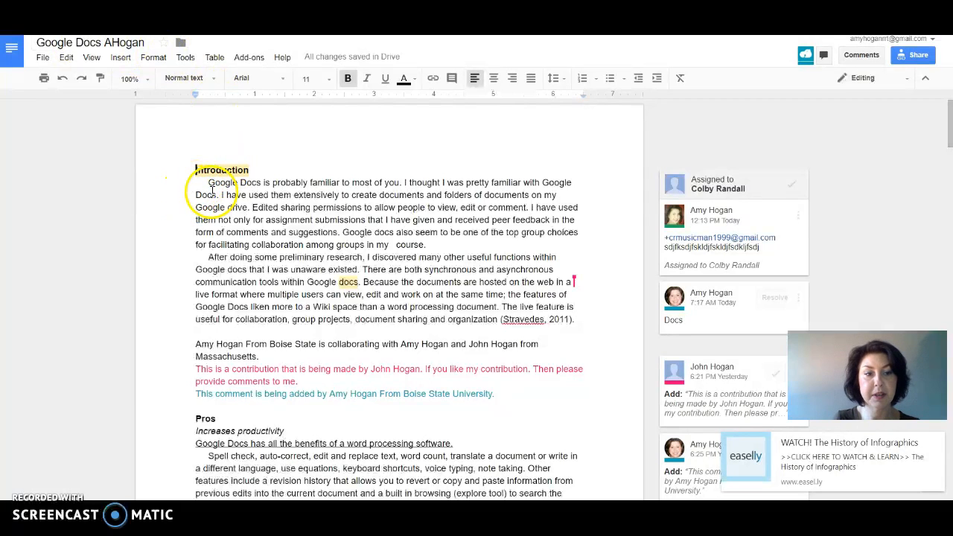
Step: Add the comment "sdfsdfsdff" to the first two sentences of the introduction paragraph
{"action": "left_click_drag", "start_coordinate": [209, 182], "coordinate": [249, 208]}
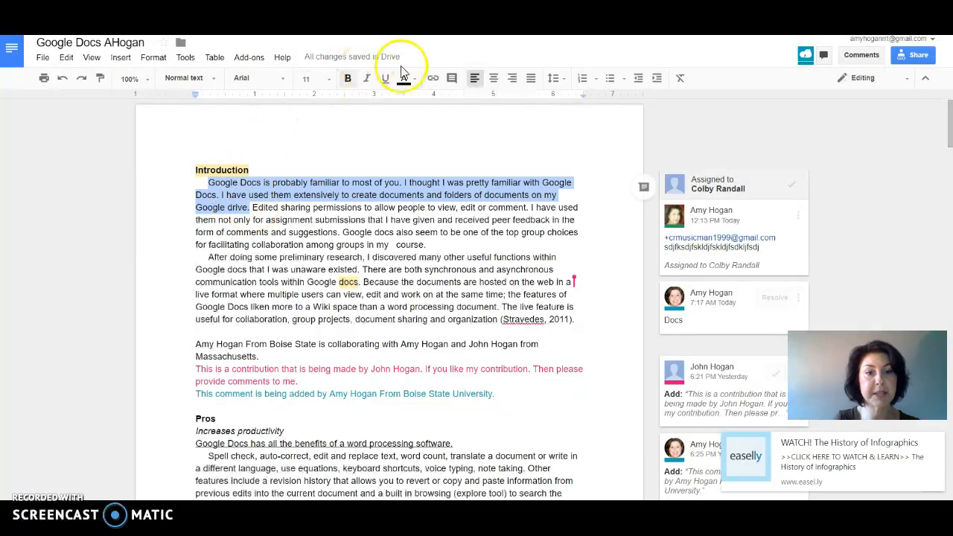
{"action": "left_click", "coordinate": [453, 80]}
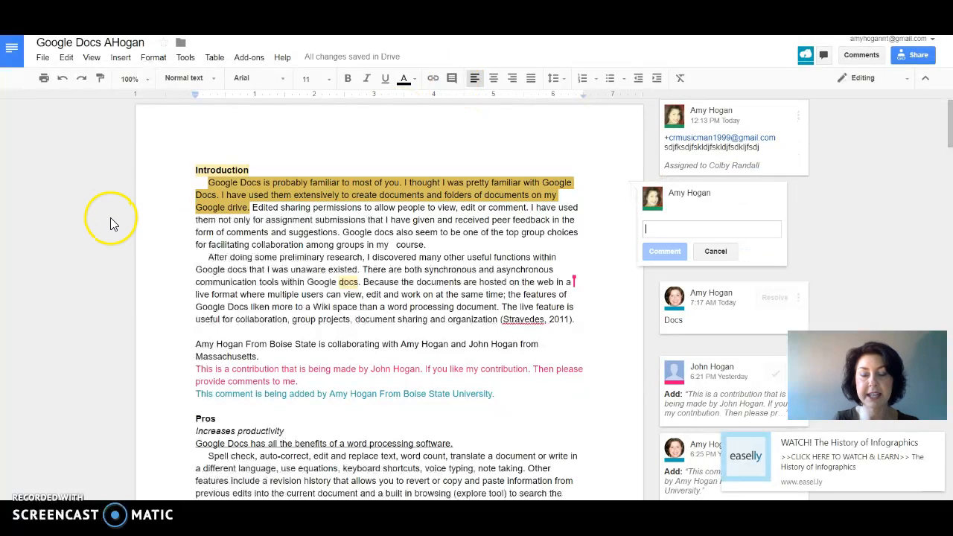
{"action": "type", "text": "sdfsdfsdff"}
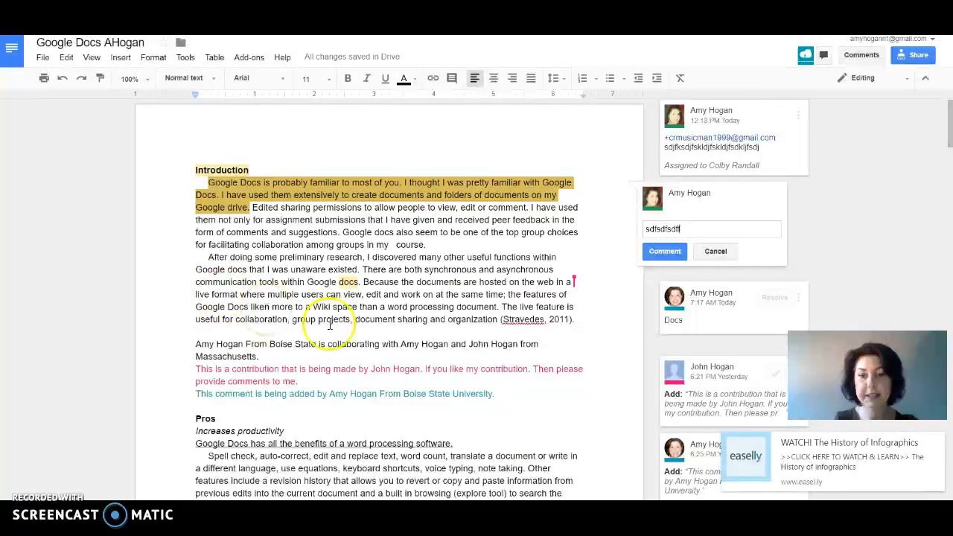
{"action": "left_click", "coordinate": [655, 251]}
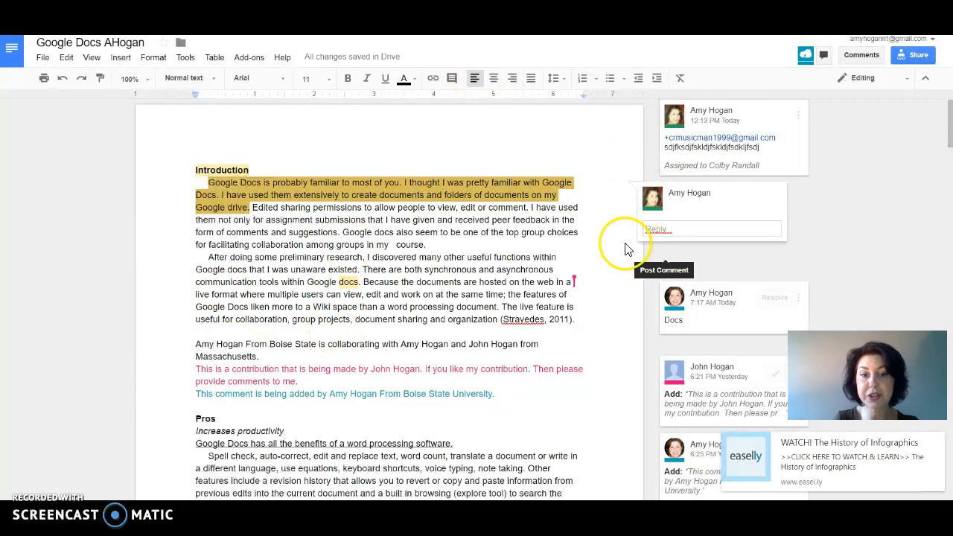
Step: Add the comment "sdfsdfsfsd" at the end of the "This comment is being added by" line above "Pros"
{"action": "left_click", "coordinate": [497, 394]}
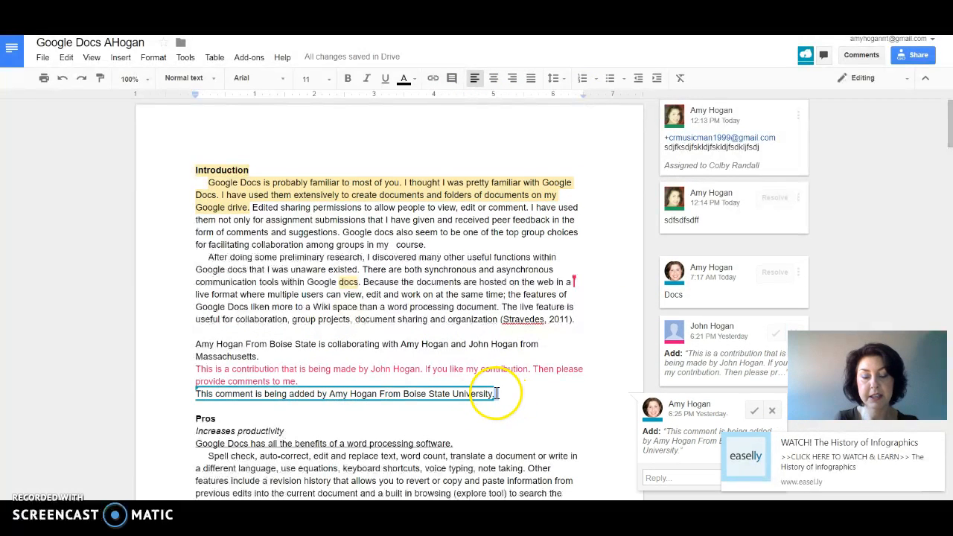
{"action": "left_click", "coordinate": [453, 79]}
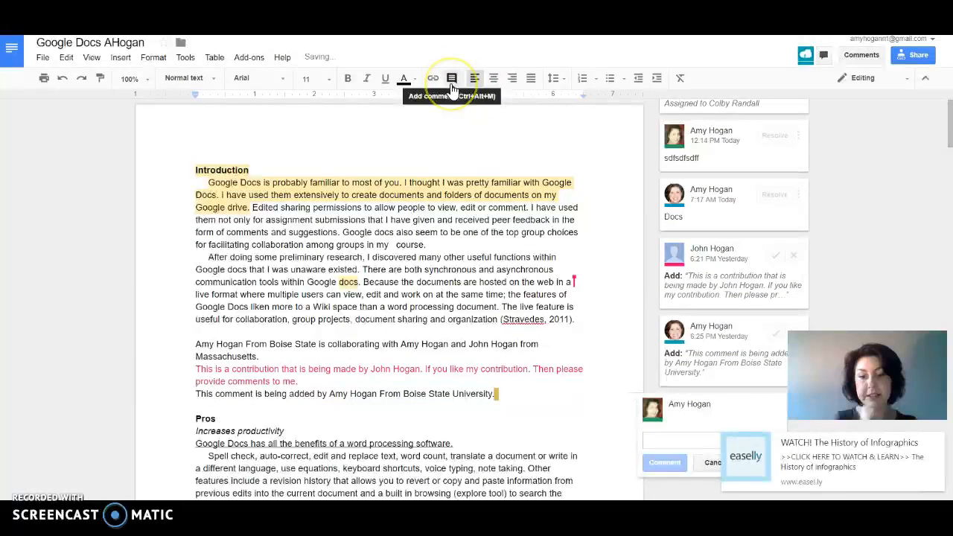
{"action": "type", "text": "sdfsdfsd"}
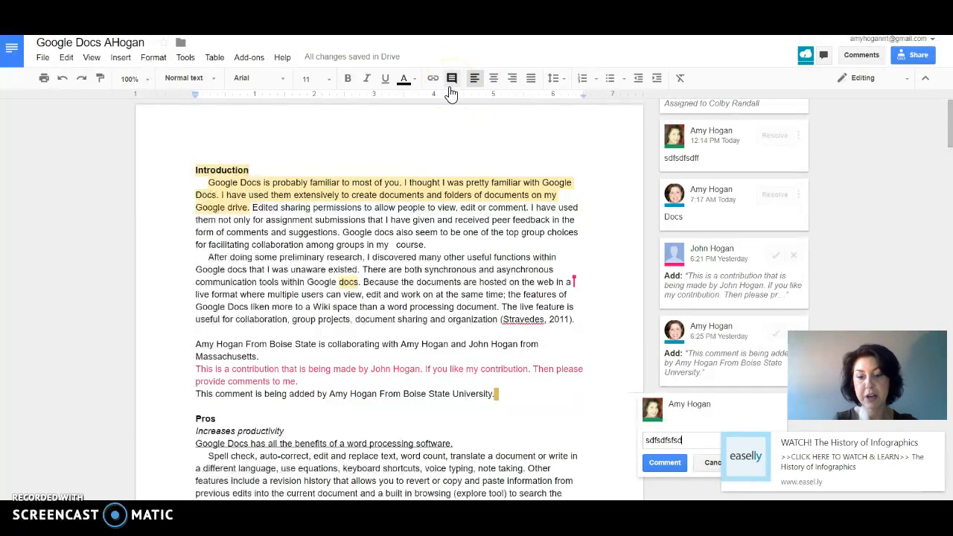
{"action": "left_click", "coordinate": [672, 463]}
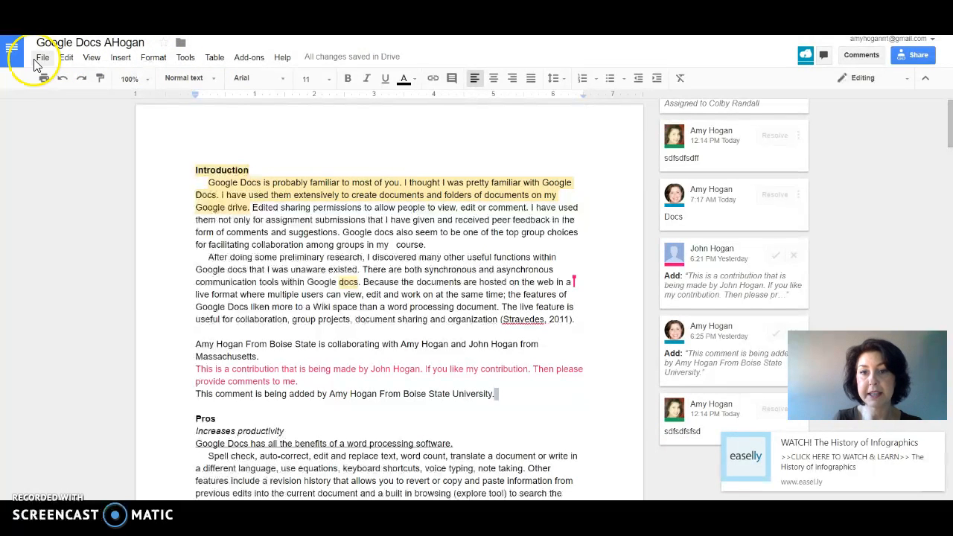
Step: Review the document's comment history with its resolved threads and notification options, and open the "Docs" comment's reply field
{"action": "left_click", "coordinate": [864, 60]}
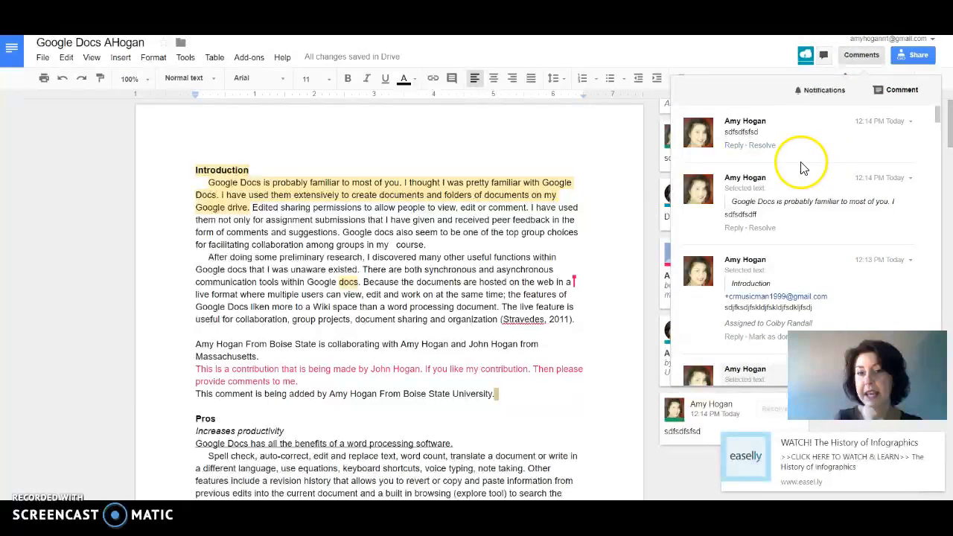
{"action": "scroll", "coordinate": [803, 165], "scroll_direction": "down", "scroll_amount": 3}
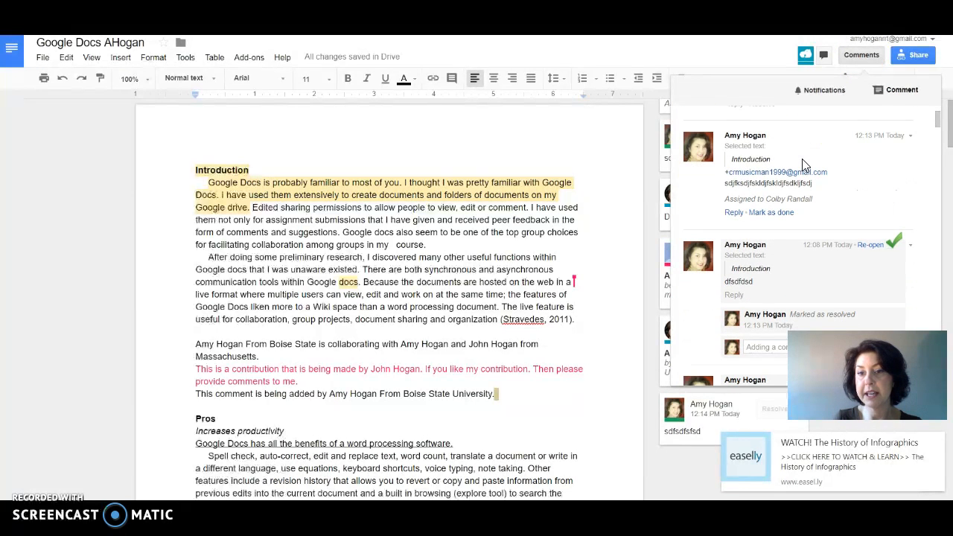
{"action": "scroll", "coordinate": [802, 159], "scroll_direction": "down", "scroll_amount": 2}
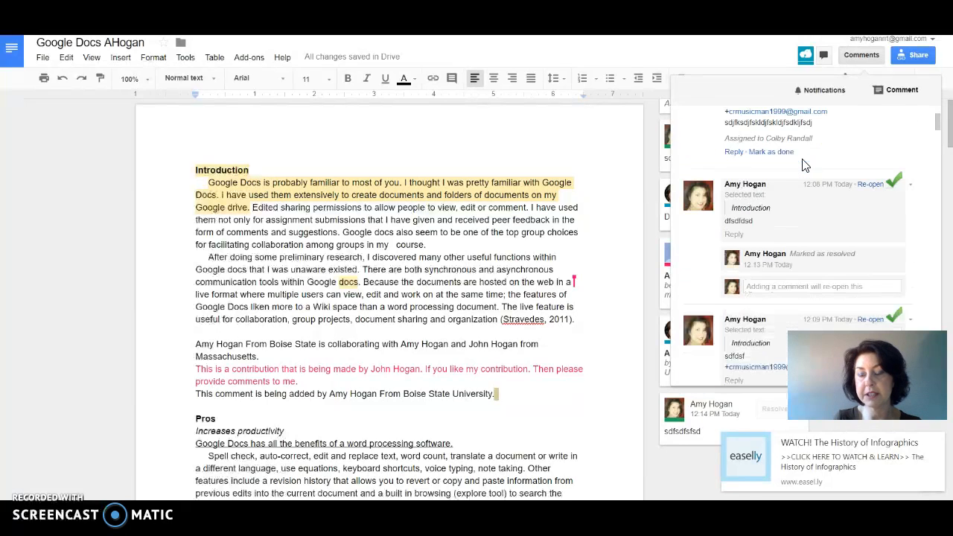
{"action": "scroll", "coordinate": [803, 164], "scroll_direction": "down", "scroll_amount": 2}
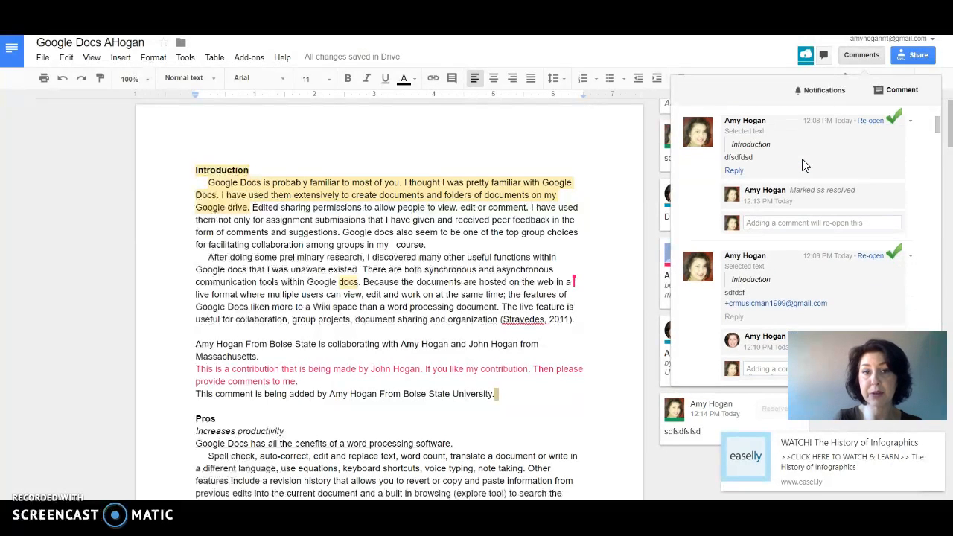
{"action": "left_click", "coordinate": [827, 128]}
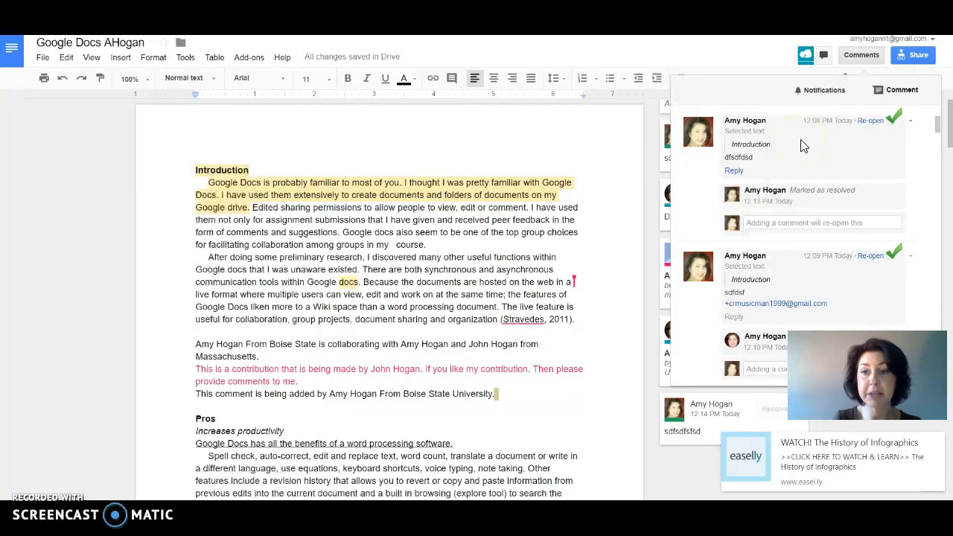
{"action": "left_click", "coordinate": [832, 91]}
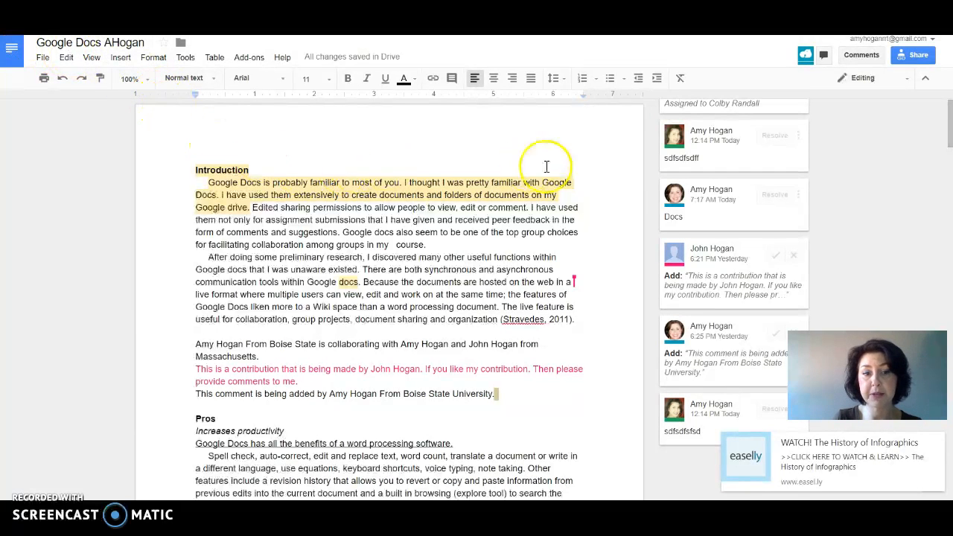
{"action": "left_click", "coordinate": [715, 207]}
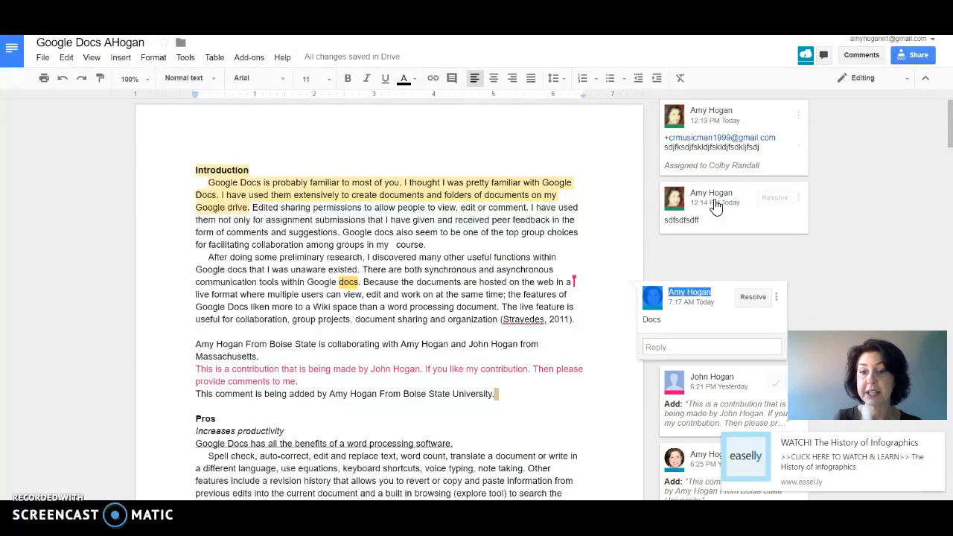
{"action": "left_click", "coordinate": [665, 347]}
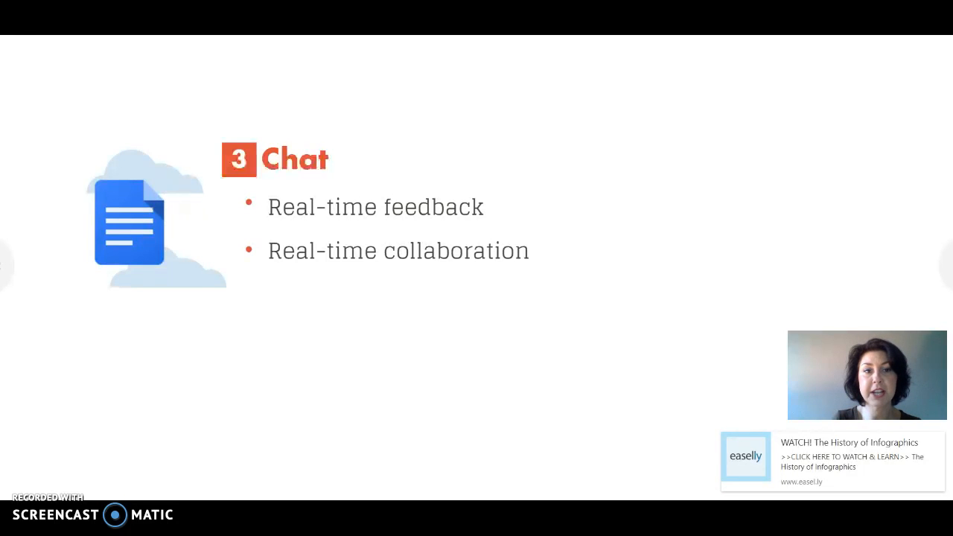
Step: Switch to the document opened under the second account and view the active collaborator's profile card
{"action": "key", "text": "ctrl+Tab"}
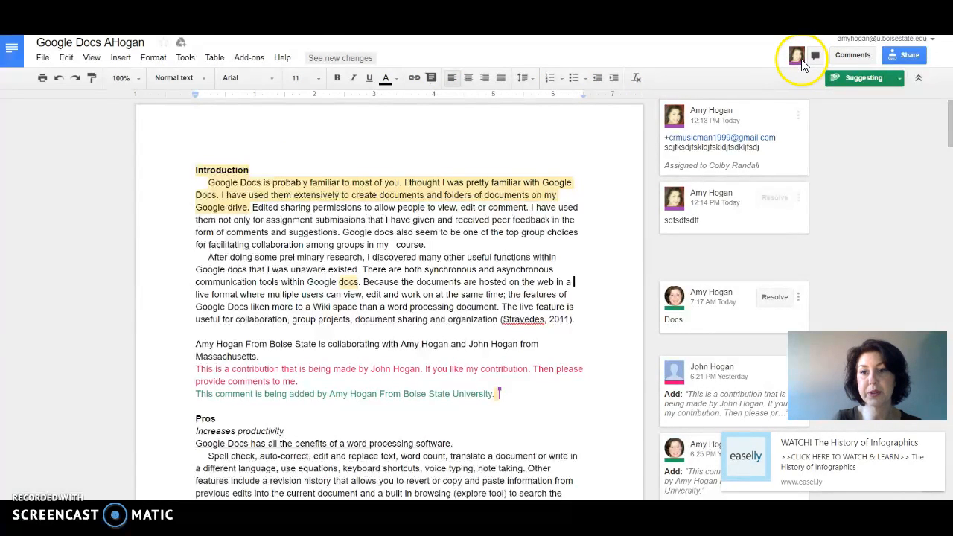
{"action": "mouse_move", "coordinate": [802, 65]}
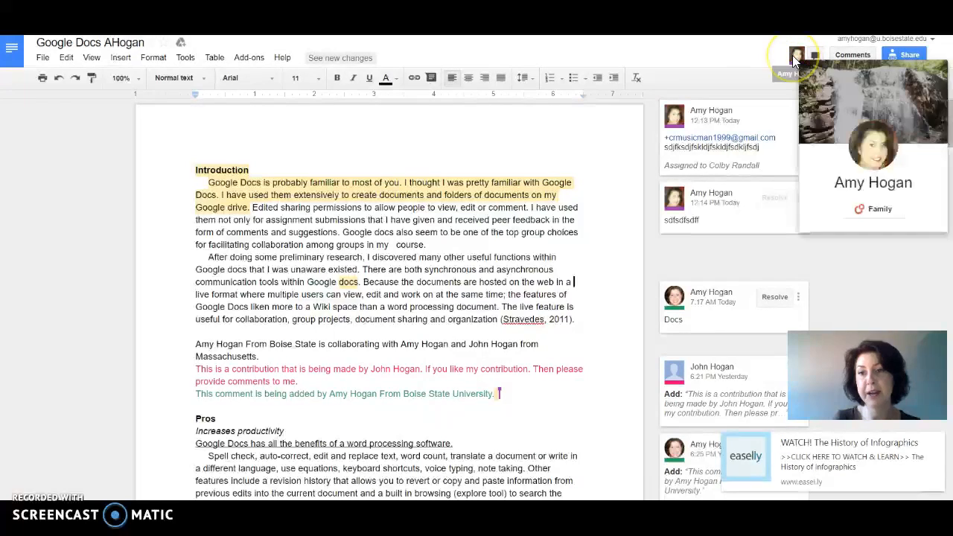
{"action": "left_click", "coordinate": [753, 67]}
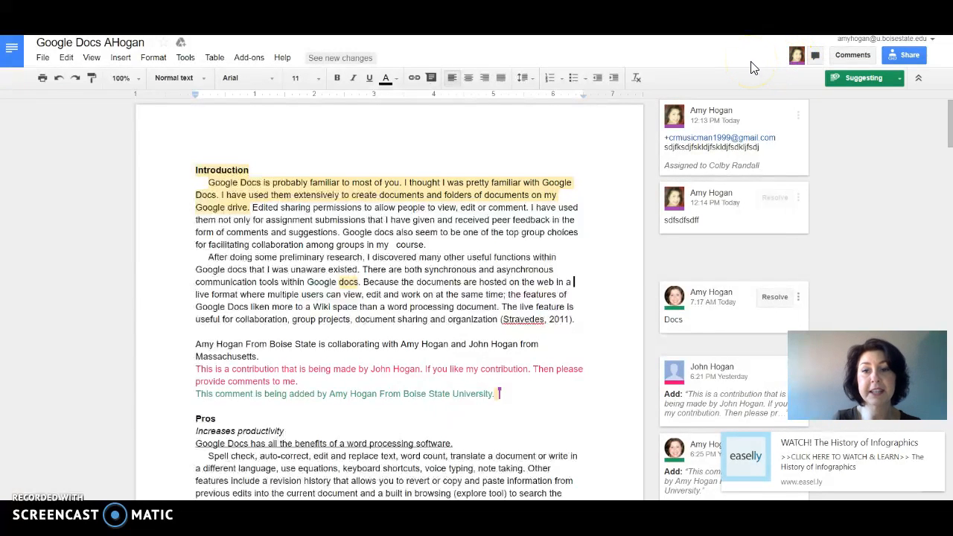
Step: Send the message "sdfsdfsdfsdfsdfsf" in the document's chat, dismissing the notification that covers the message box
{"action": "left_click", "coordinate": [816, 57]}
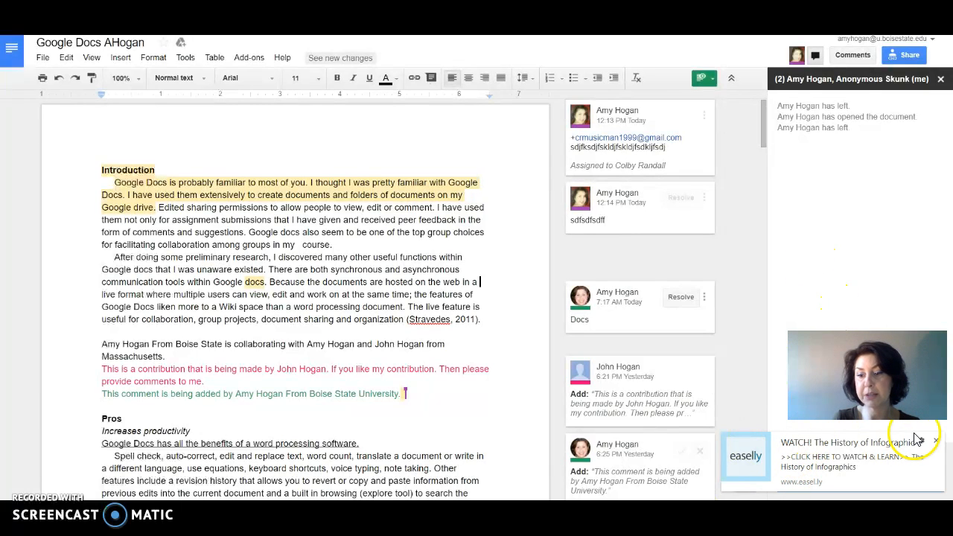
{"action": "left_click", "coordinate": [937, 443]}
{"action": "left_click", "coordinate": [893, 492]}
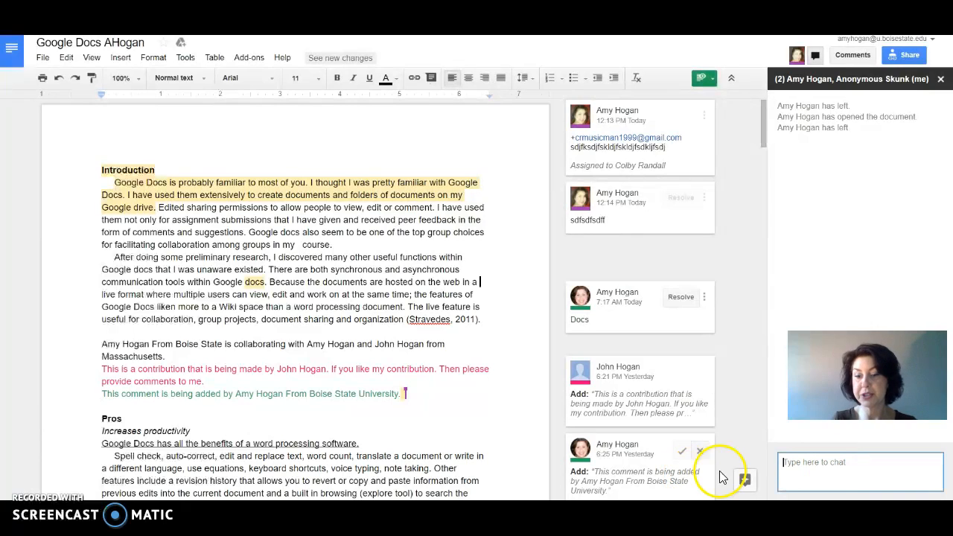
{"action": "type", "text": "sdfsdfsdfsdfsdfsf"}
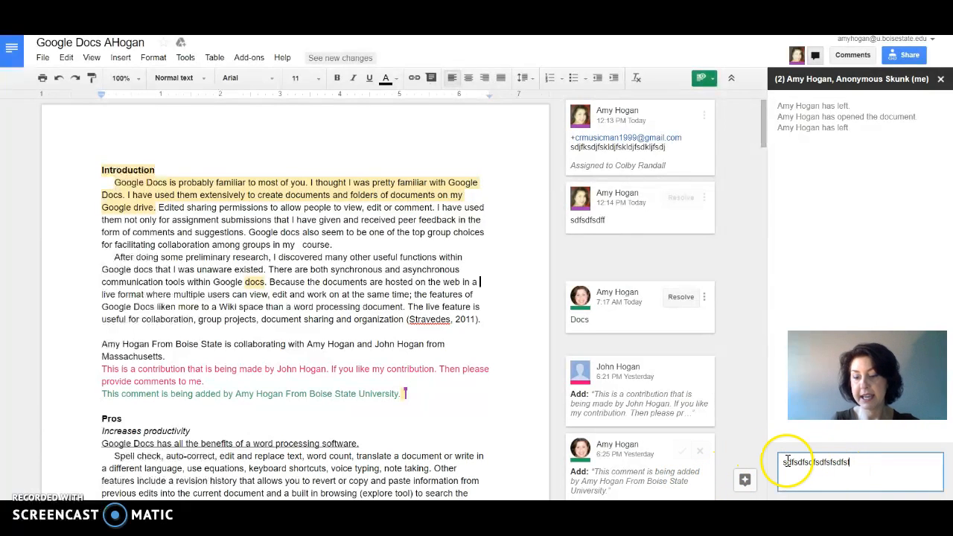
{"action": "key", "text": "Return"}
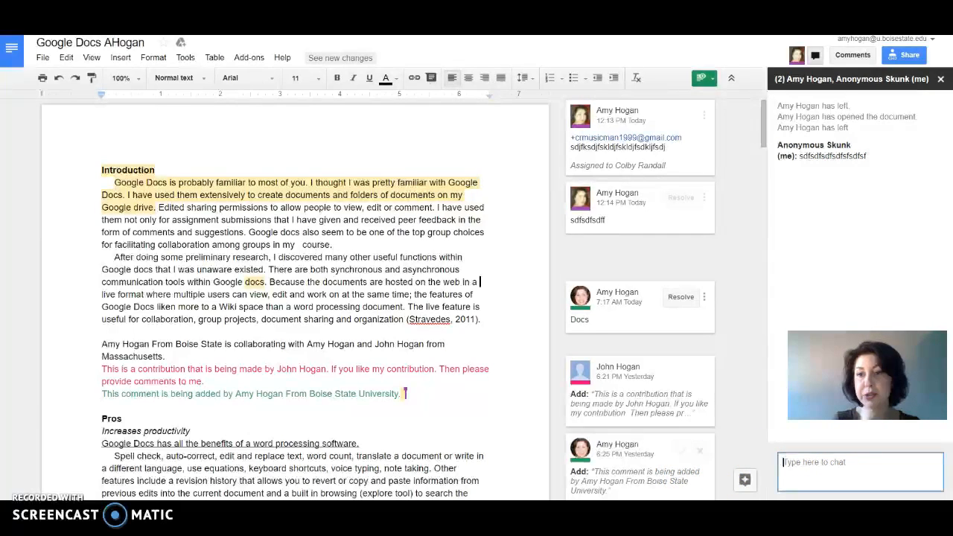